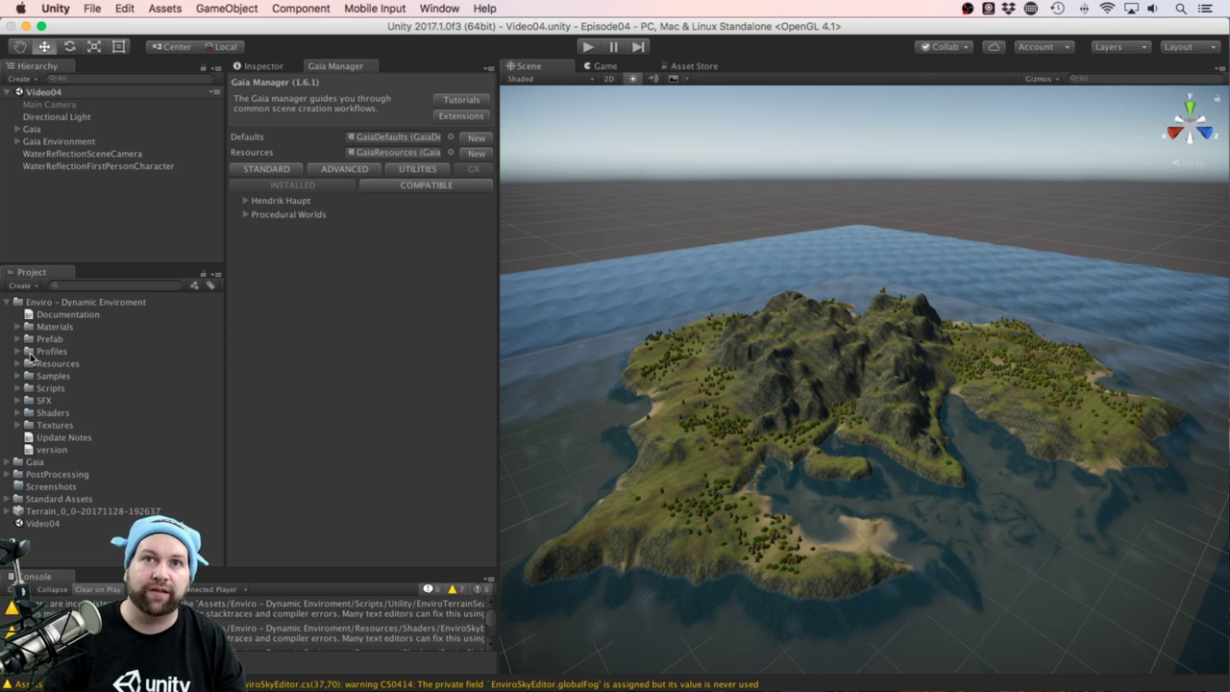
Browse the Enviro documentation note, version history and Prefab folder in the Project panel
click(16, 376)
click(67, 314)
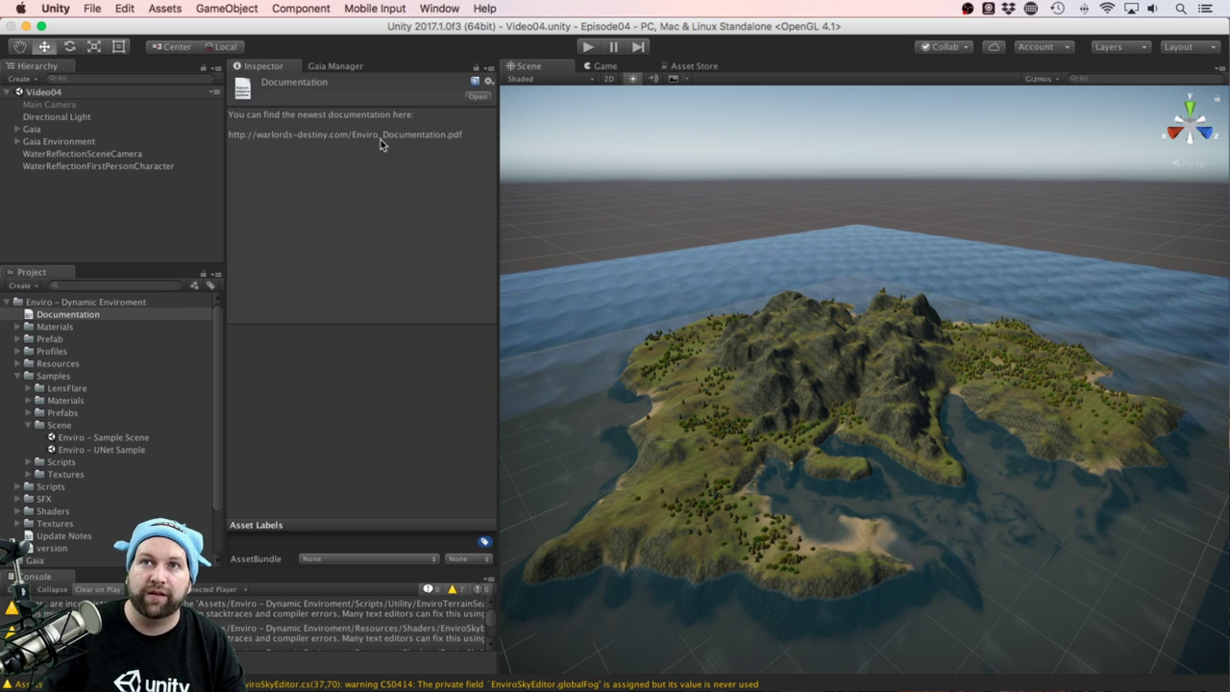
scroll(68, 461, down, 2)
click(64, 476)
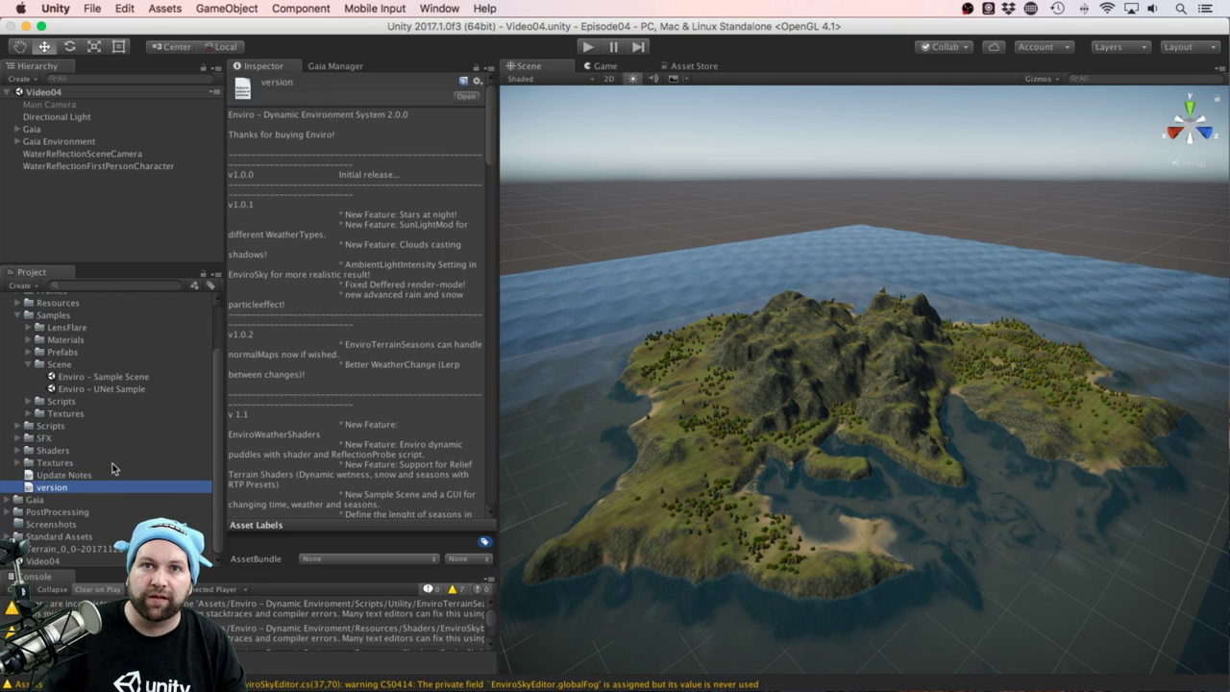
scroll(267, 420, down, 10)
scroll(105, 385, up, 5)
click(104, 339)
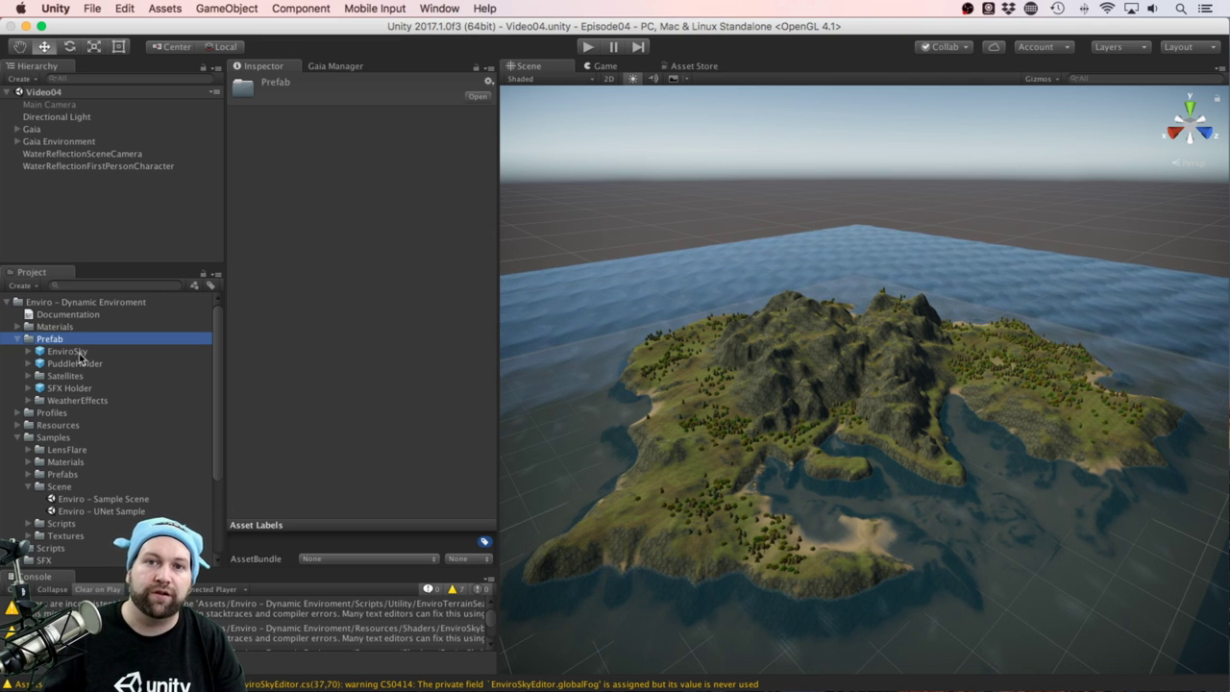
Open the Enviro – Sample Scene and start it in Play mode
click(83, 500)
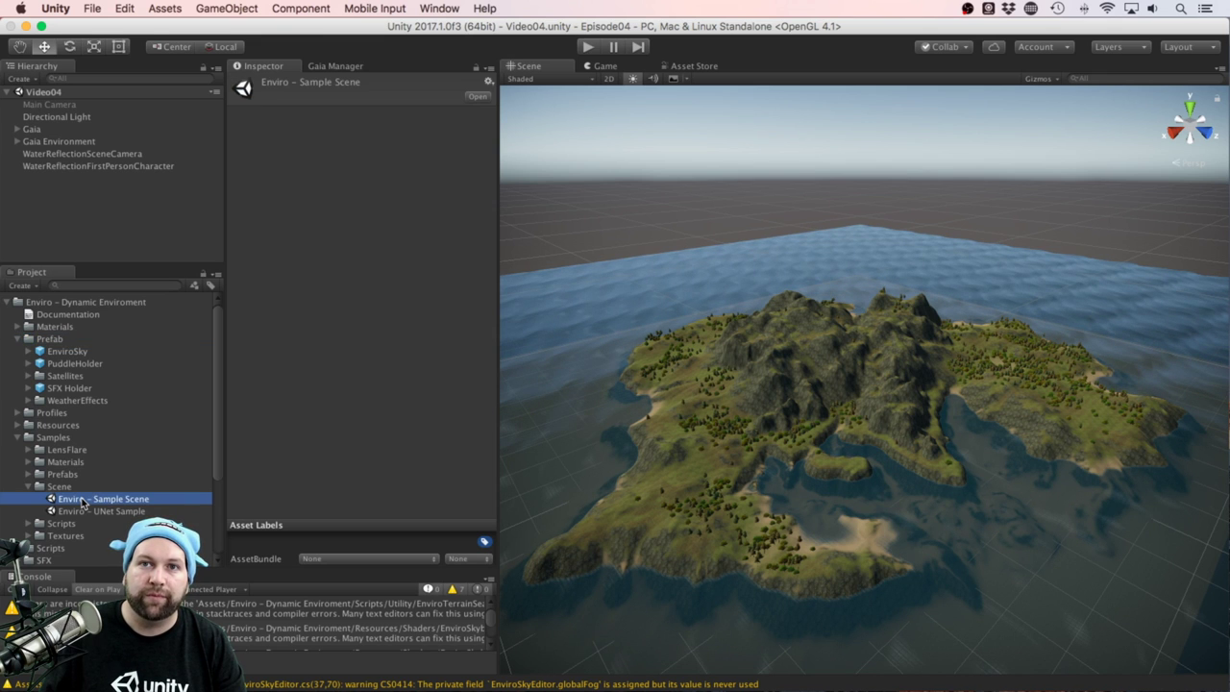
double_click(83, 499)
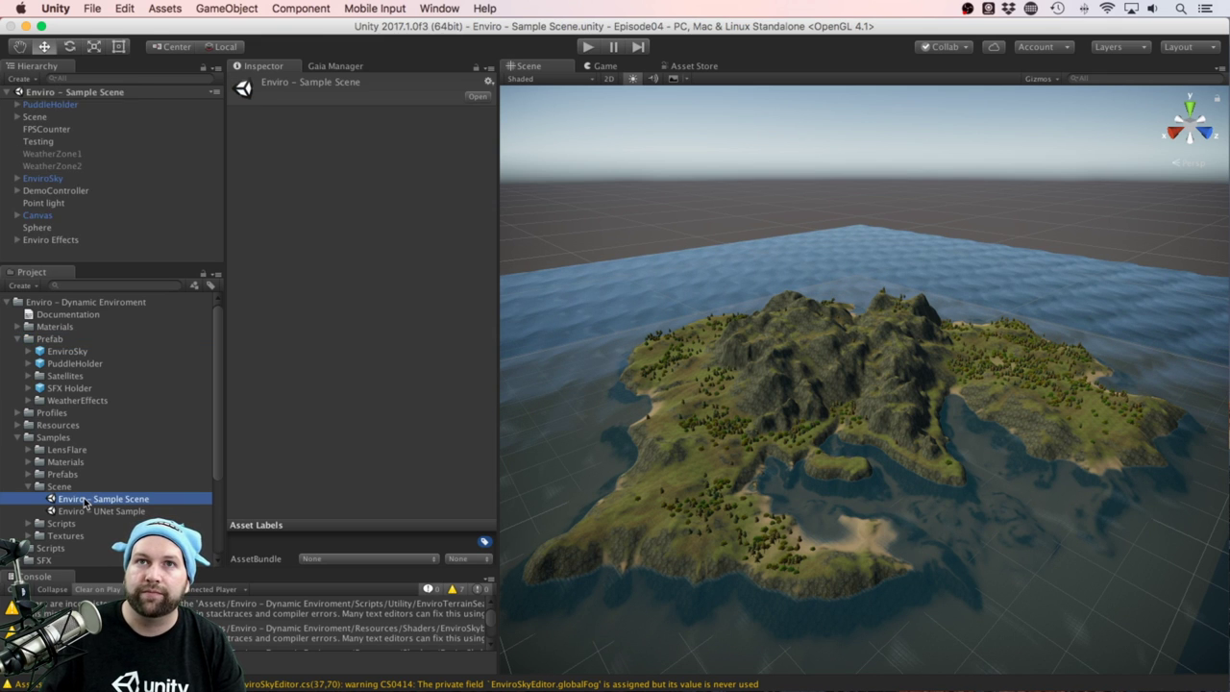
key(super+p)
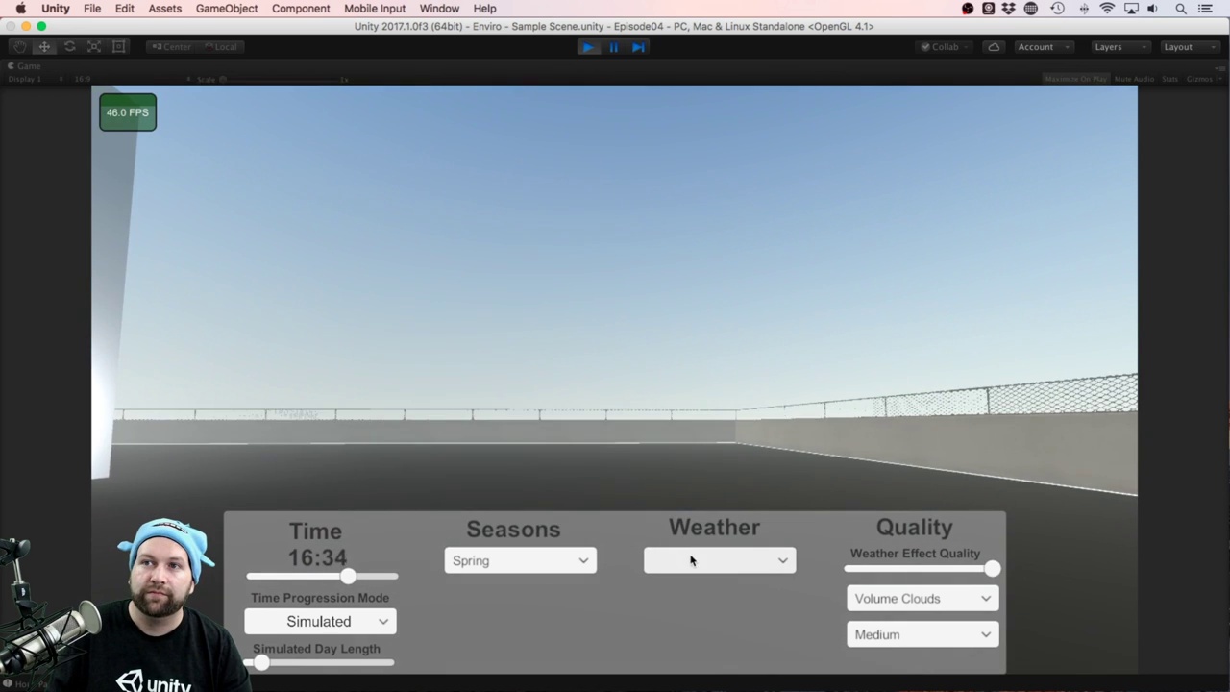
Switch the demo weather to Cloudy 2, then Foggy 1, and drag the time back to daytime
click(690, 560)
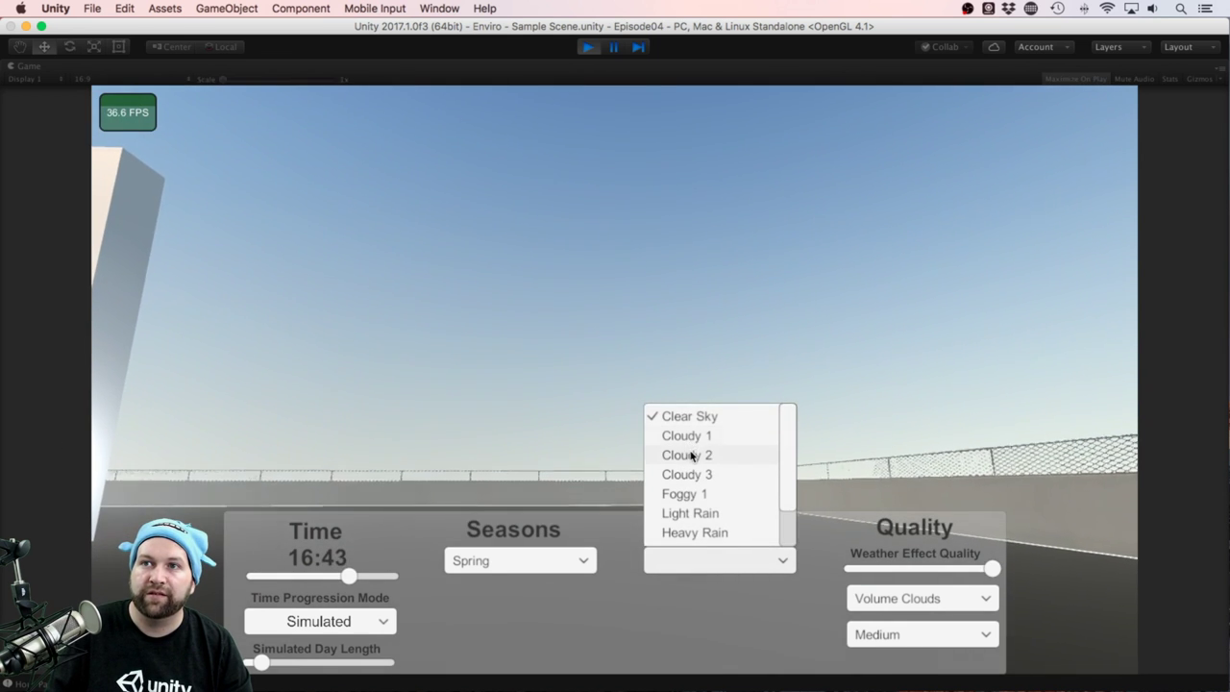
click(691, 454)
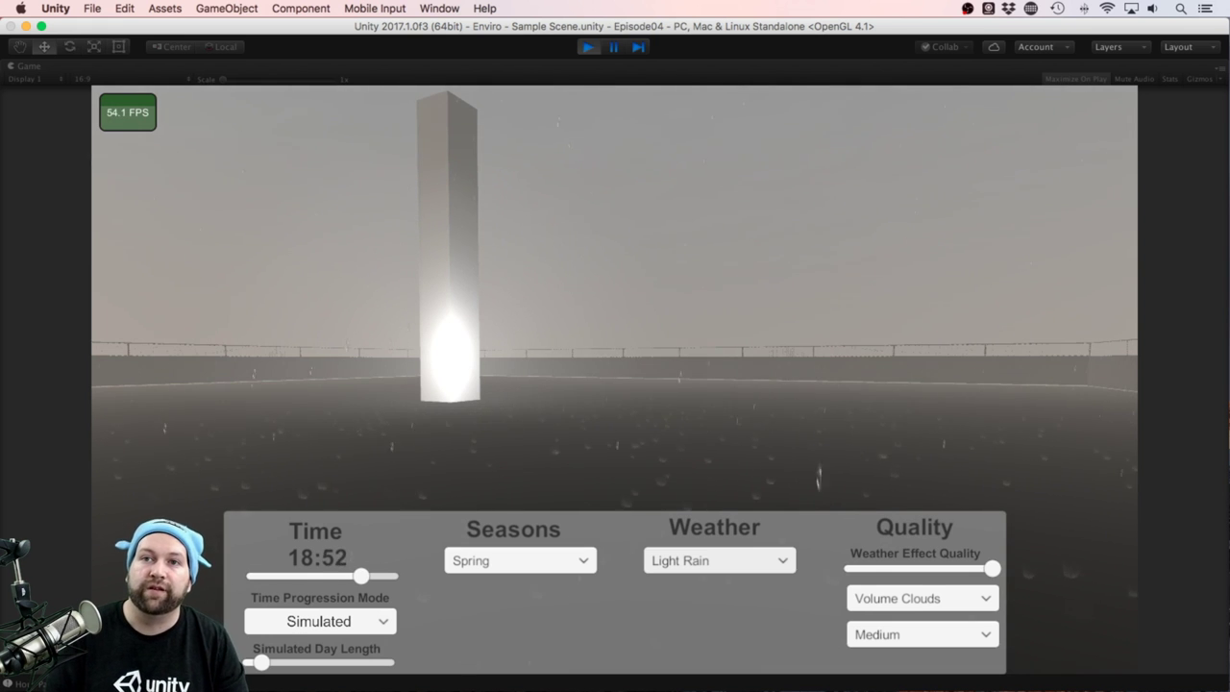
click(718, 560)
click(702, 456)
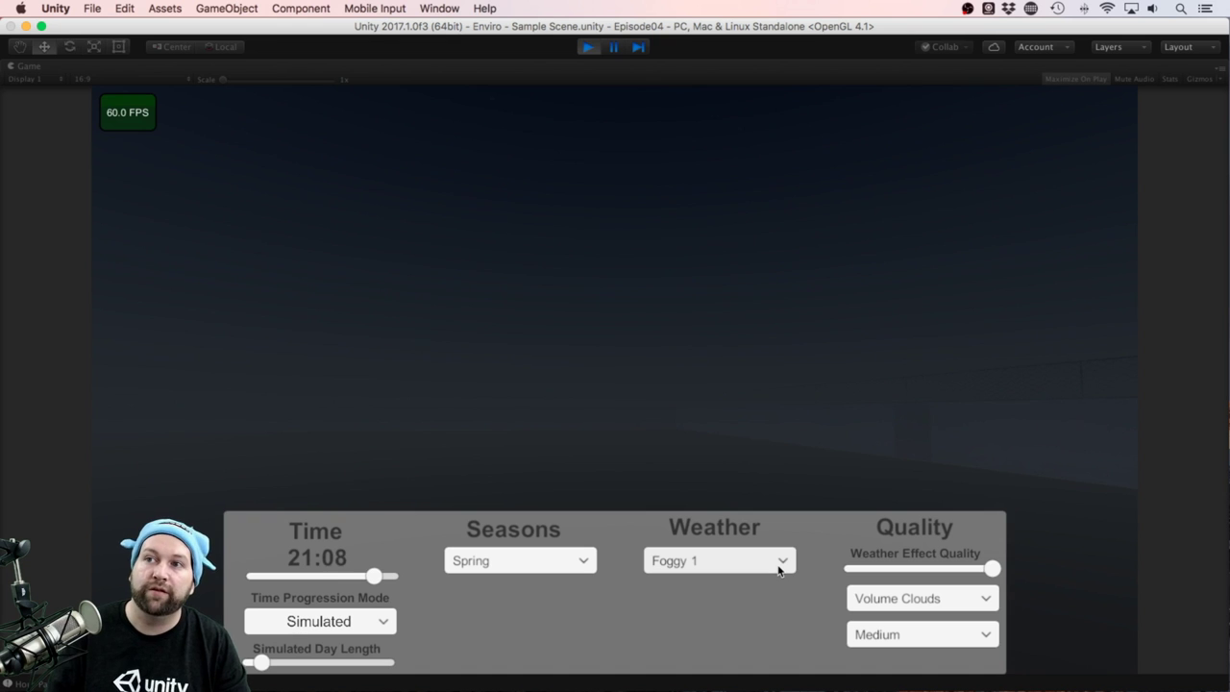
click(778, 567)
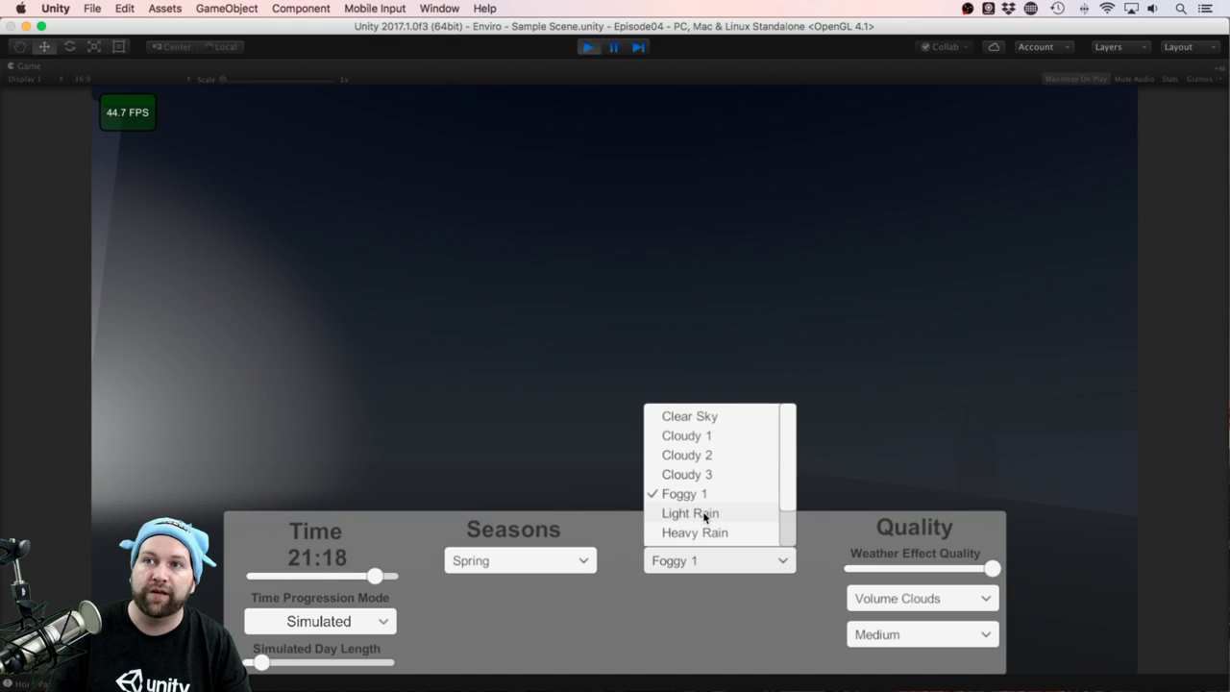
click(751, 564)
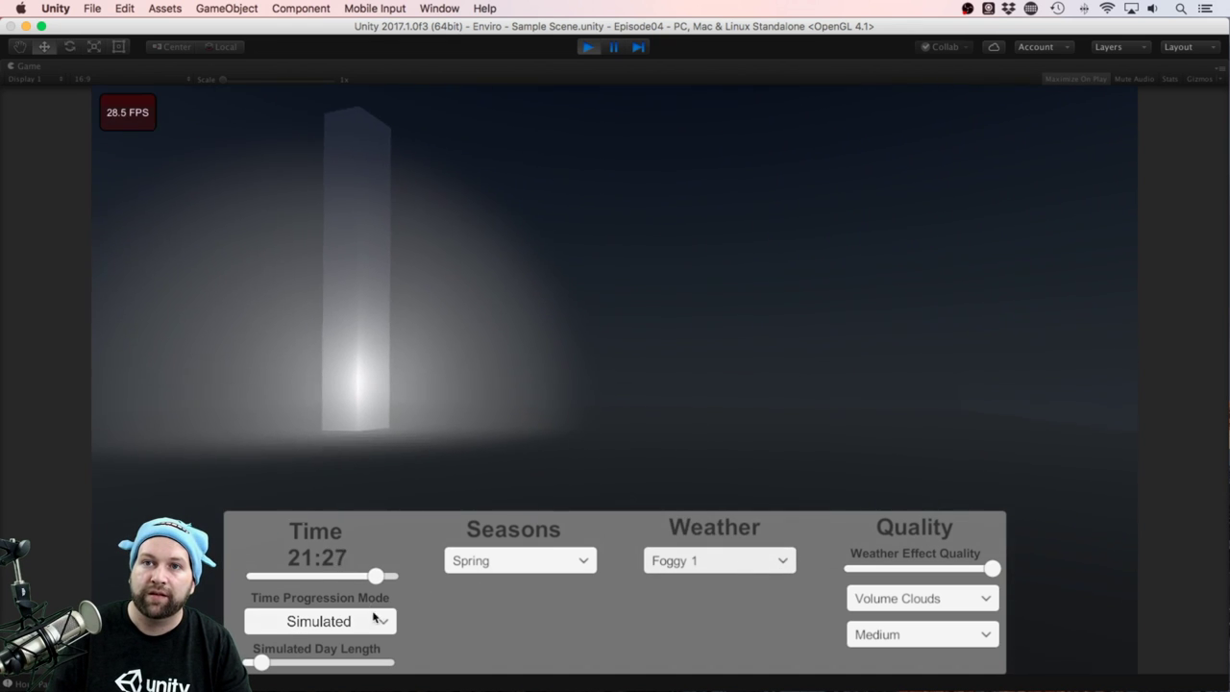
drag(375, 576, 321, 577)
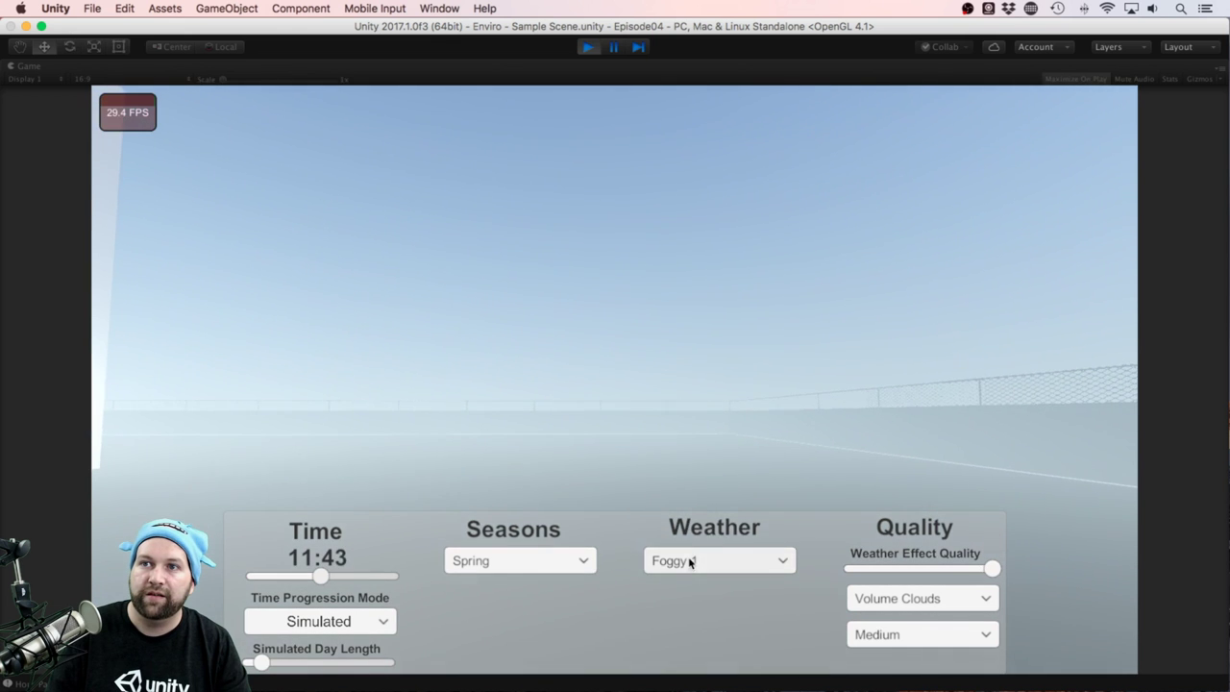
Set the demo Weather dropdown to Heavy Snow, then Storm, then Clear Sky
click(689, 562)
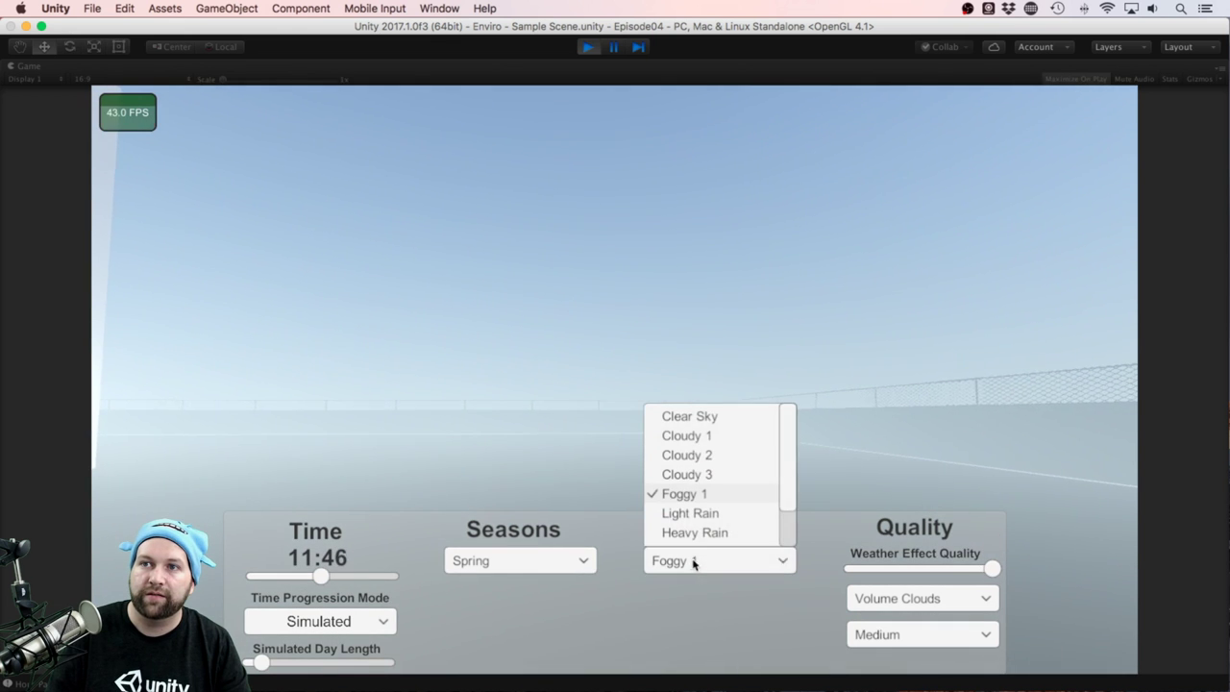
scroll(715, 518, down, 2)
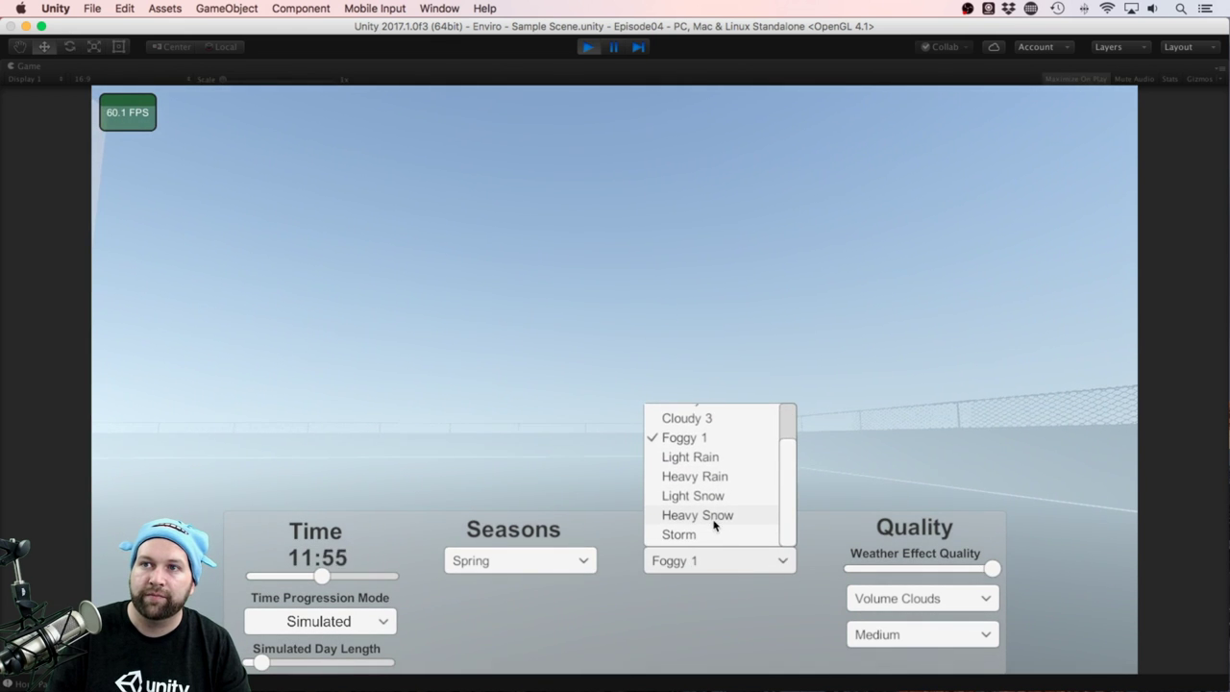
click(715, 521)
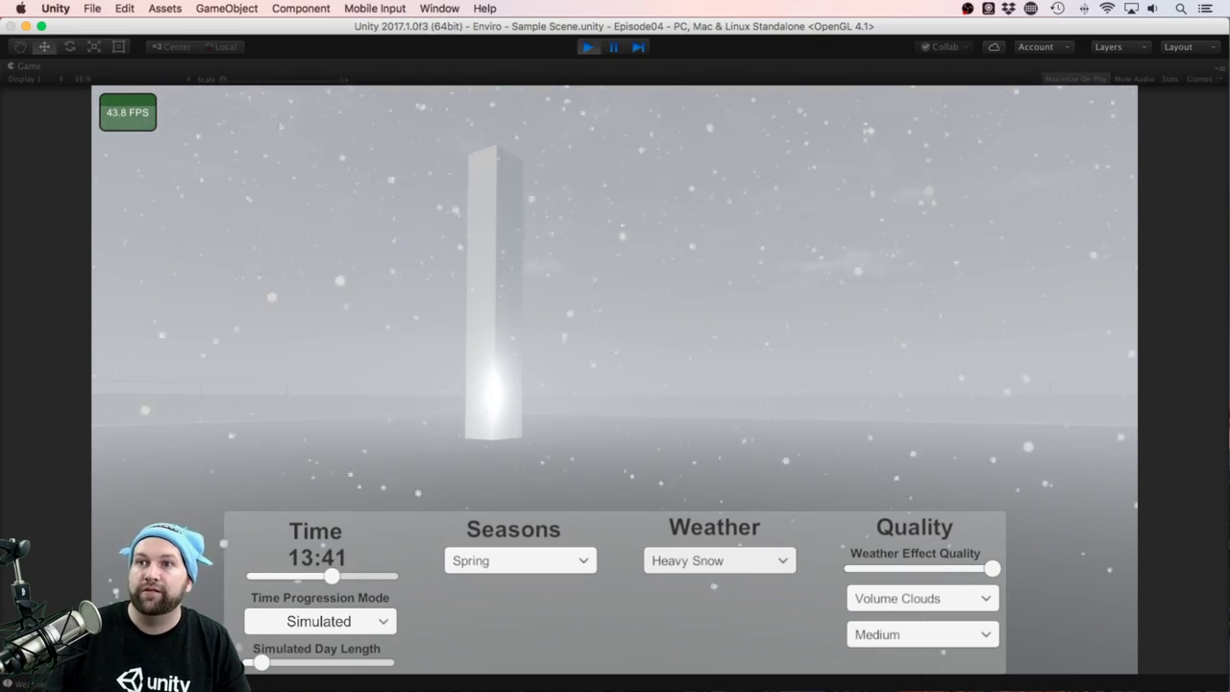
click(711, 561)
click(672, 531)
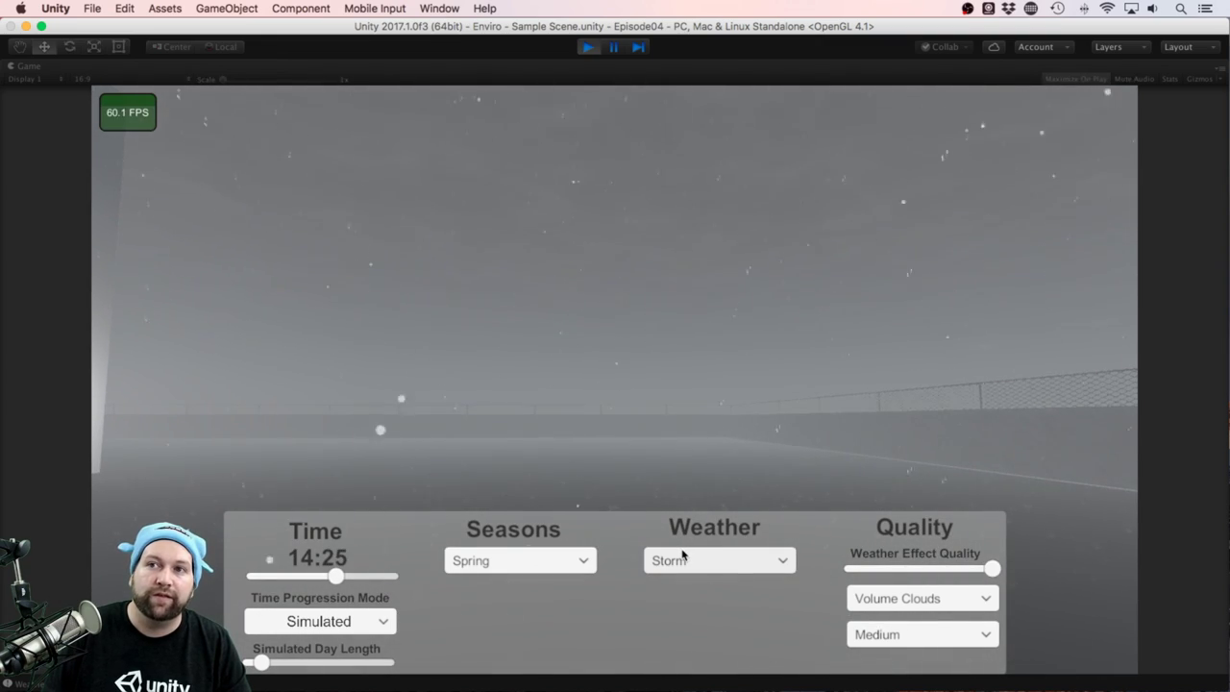
click(683, 559)
click(700, 414)
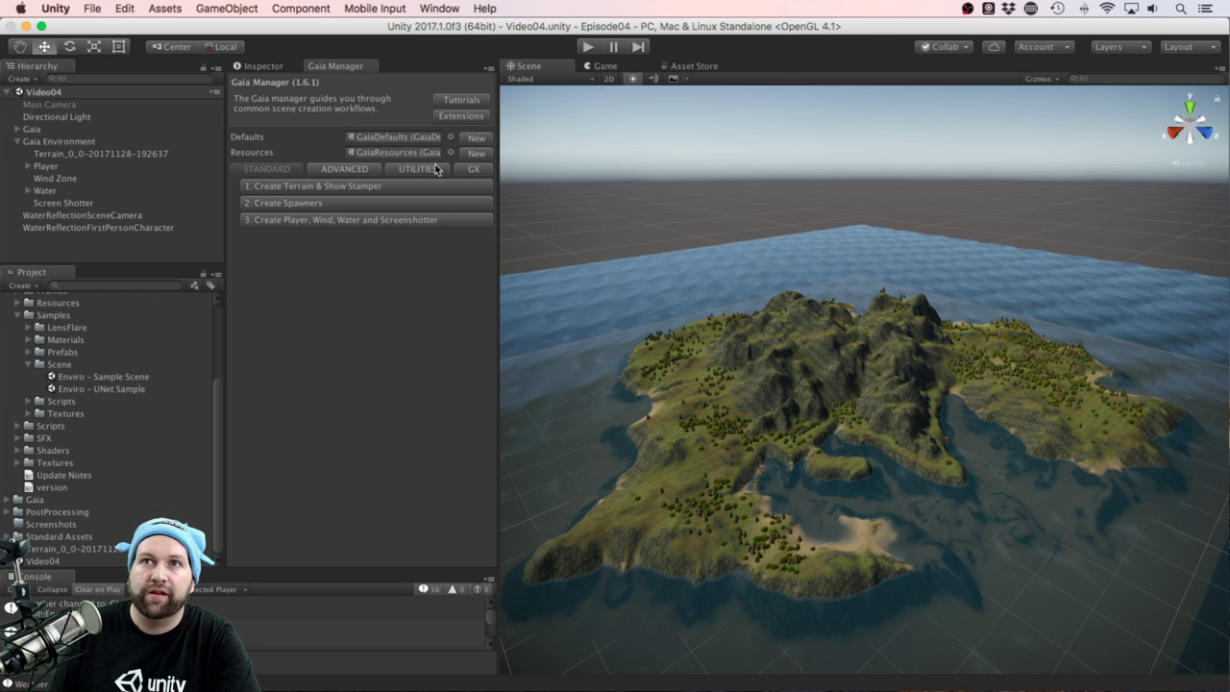
Use Gaia Manager's GX tab to add Enviro Sky under Hendrik Haupt > Enviro – Sky and Weather
click(477, 170)
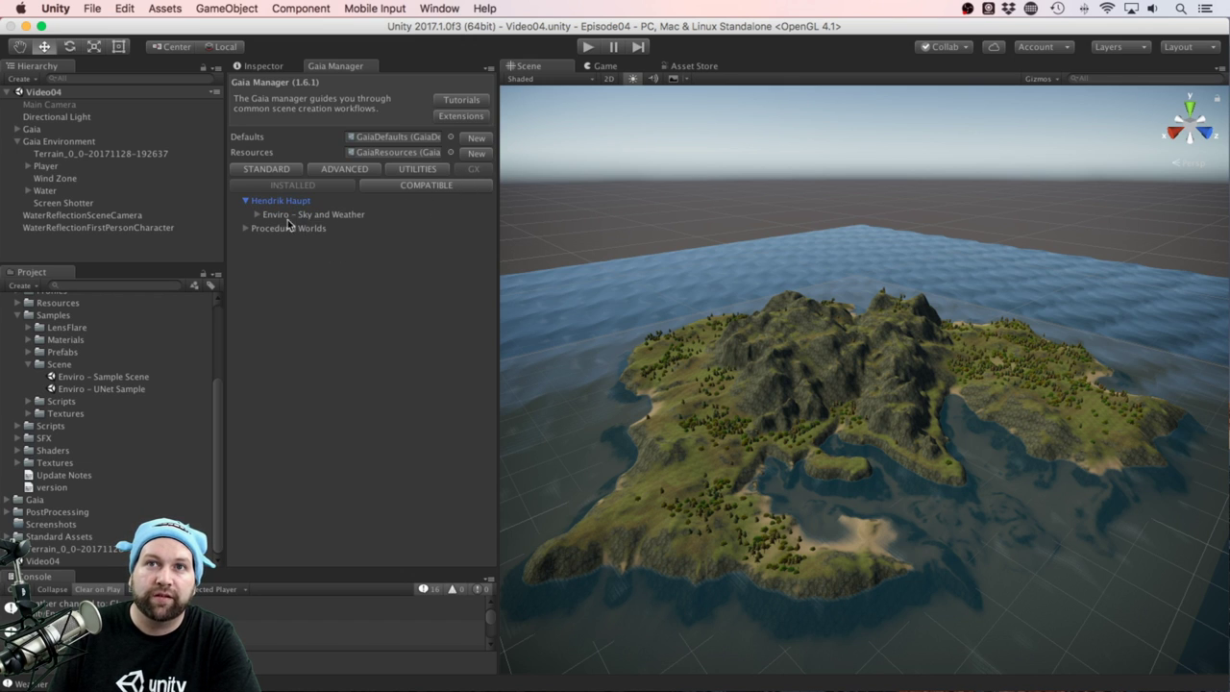
click(258, 215)
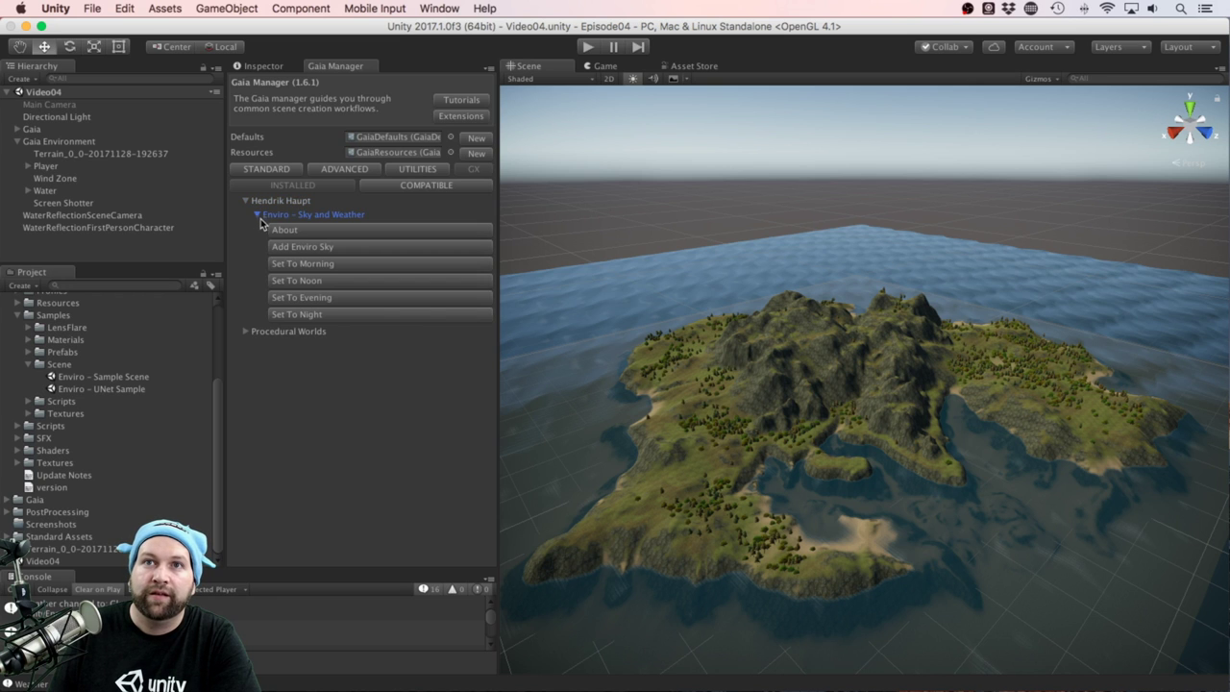
click(316, 248)
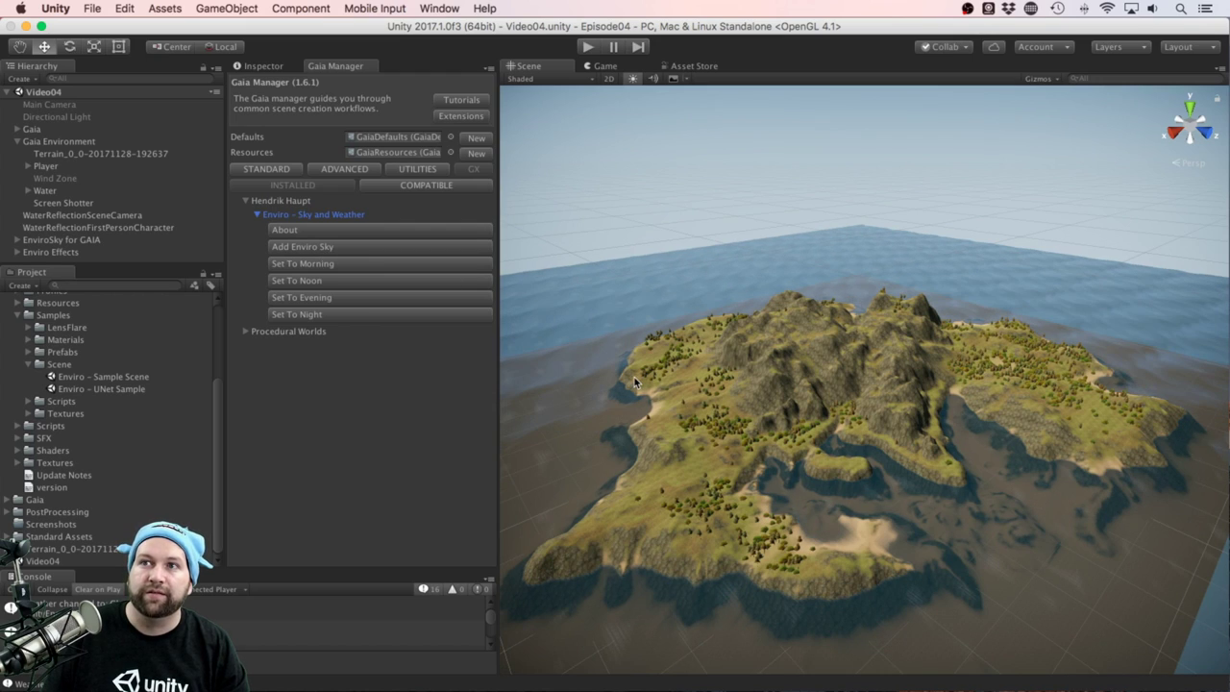
Start the Video04 island scene in Play mode with Cmd+P
key(super+p)
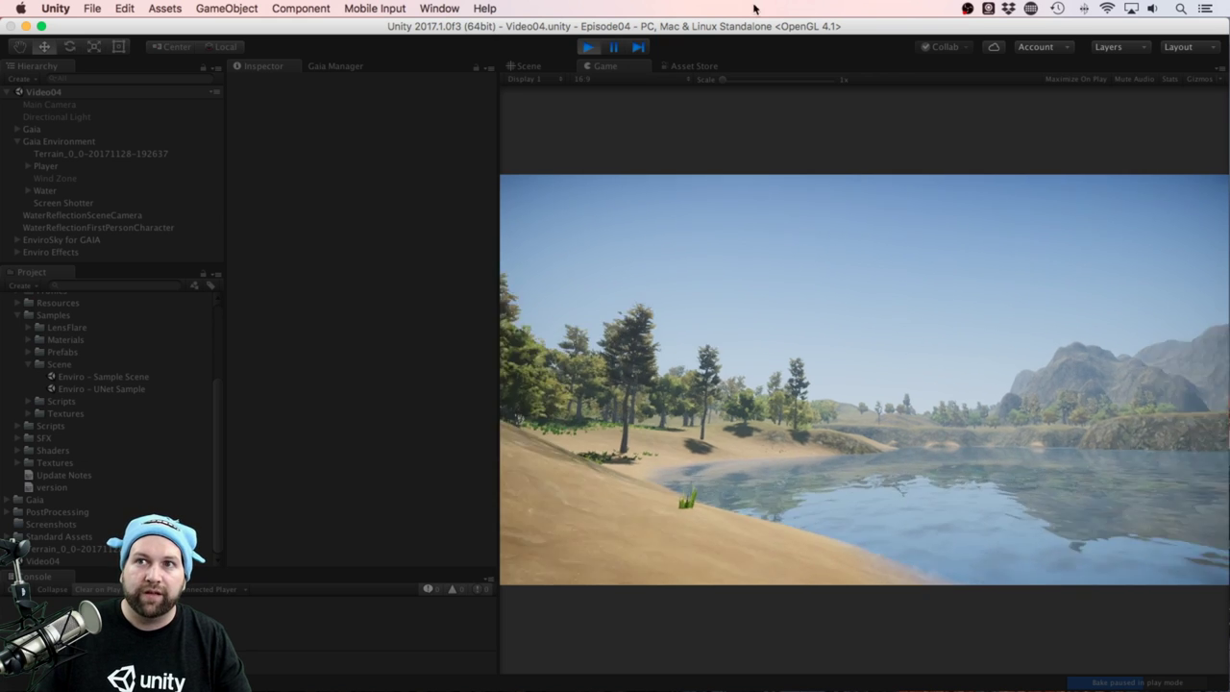
Set EnviroSky for GAIA's Current Weather to Heavy Rain in the Inspector
click(140, 236)
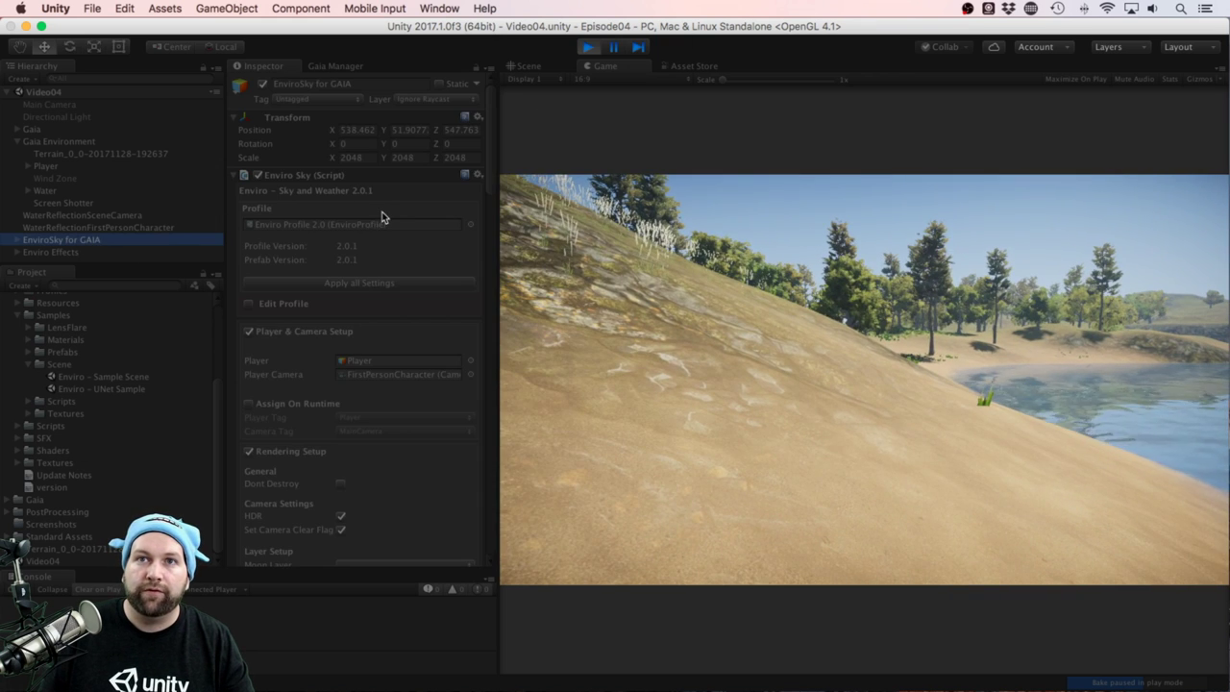
scroll(288, 245, down, 20)
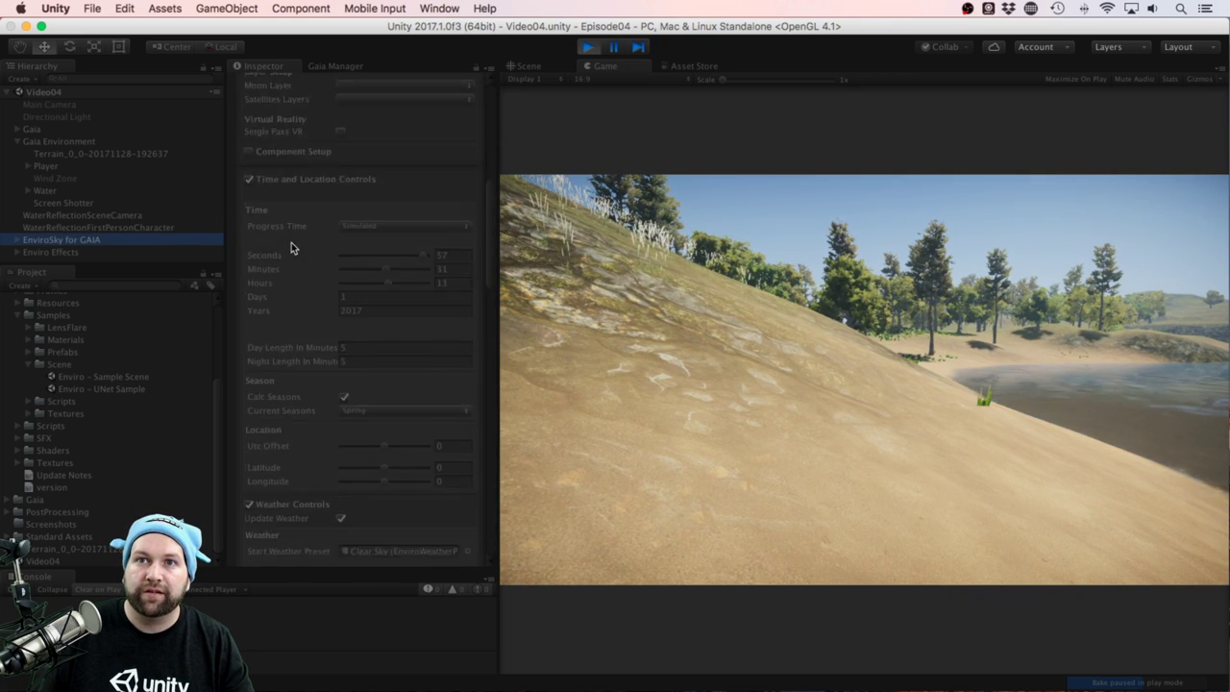
scroll(291, 245, up, 12)
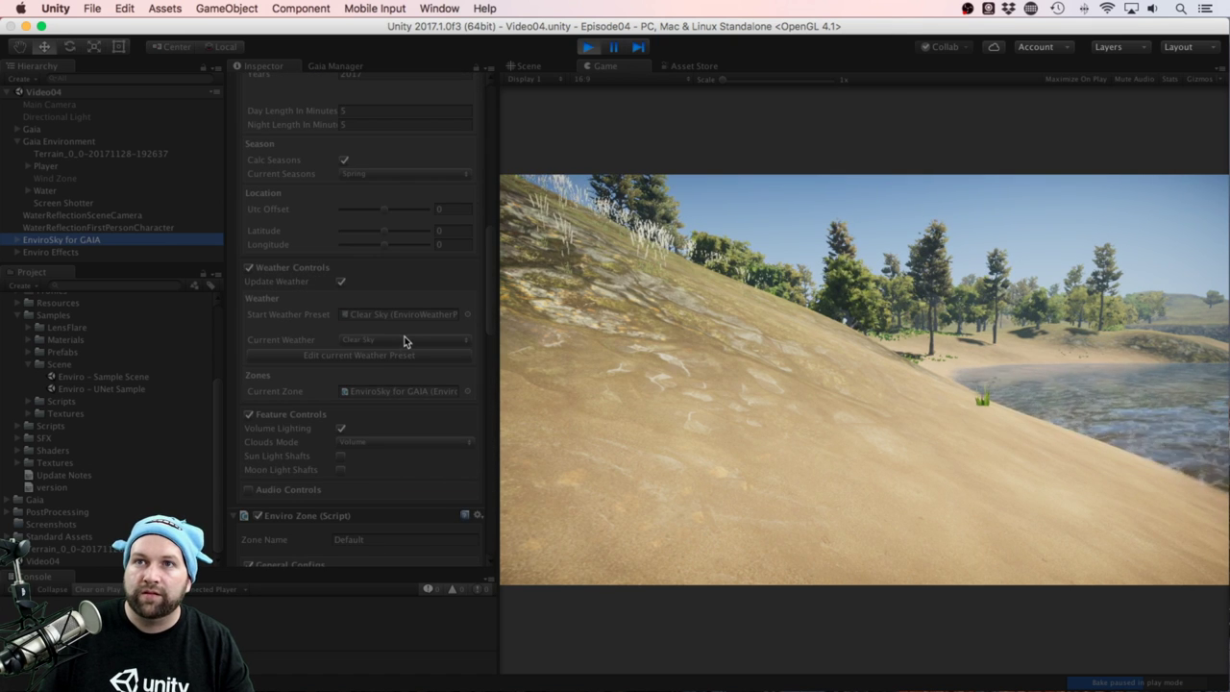
click(402, 339)
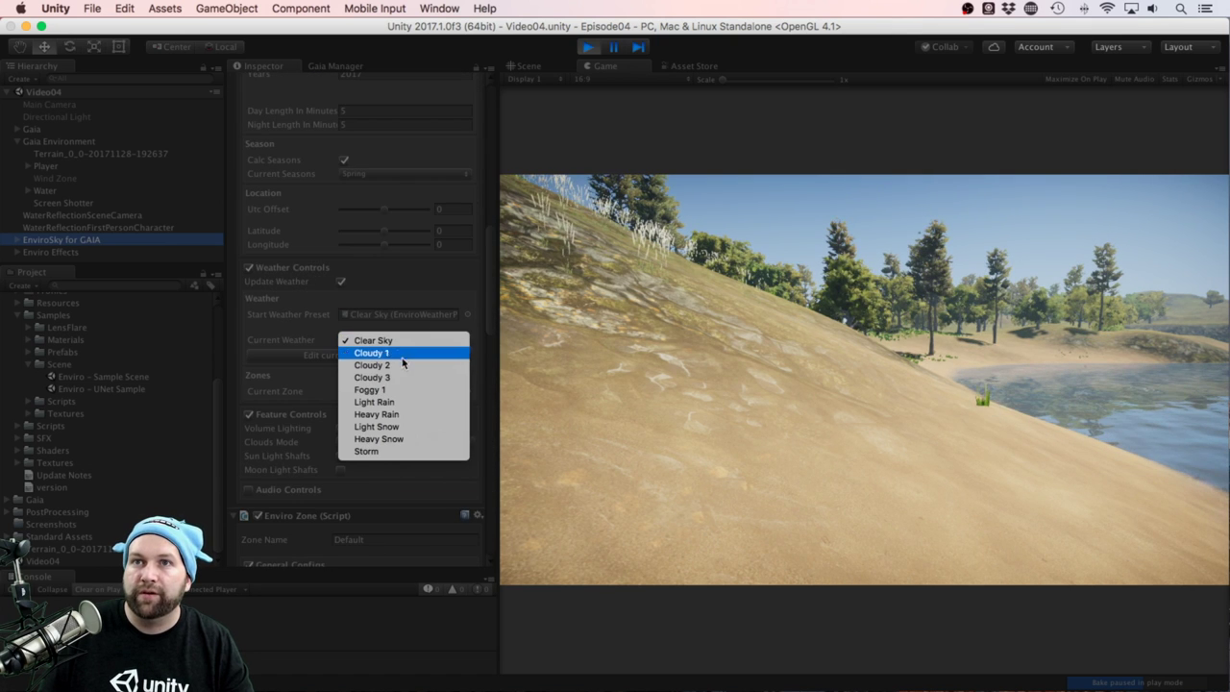
click(394, 414)
Walk the player forward into the trees to see the rain
click(516, 380)
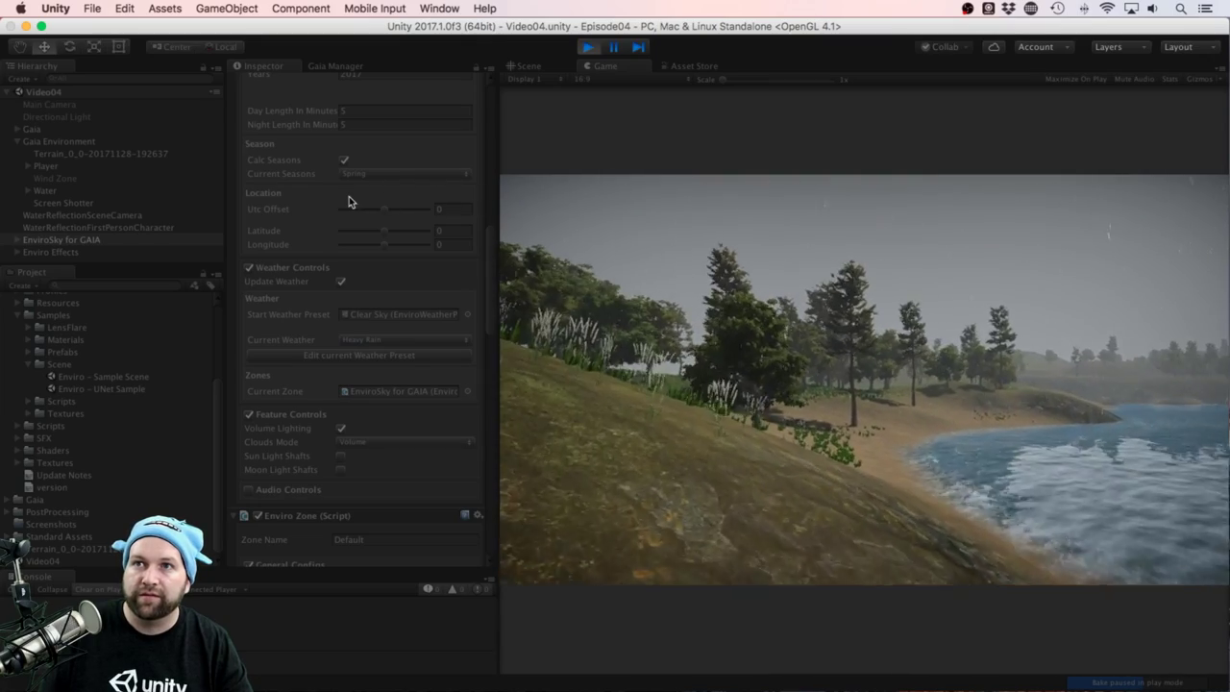
key(w)
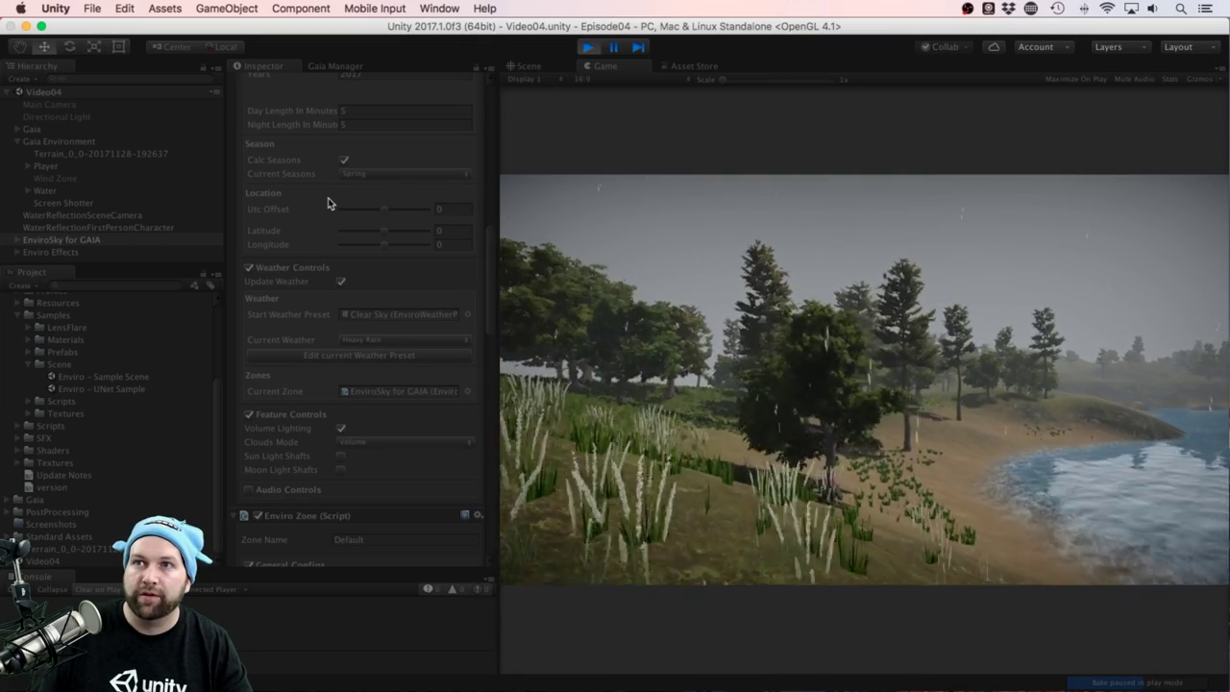
key(w)
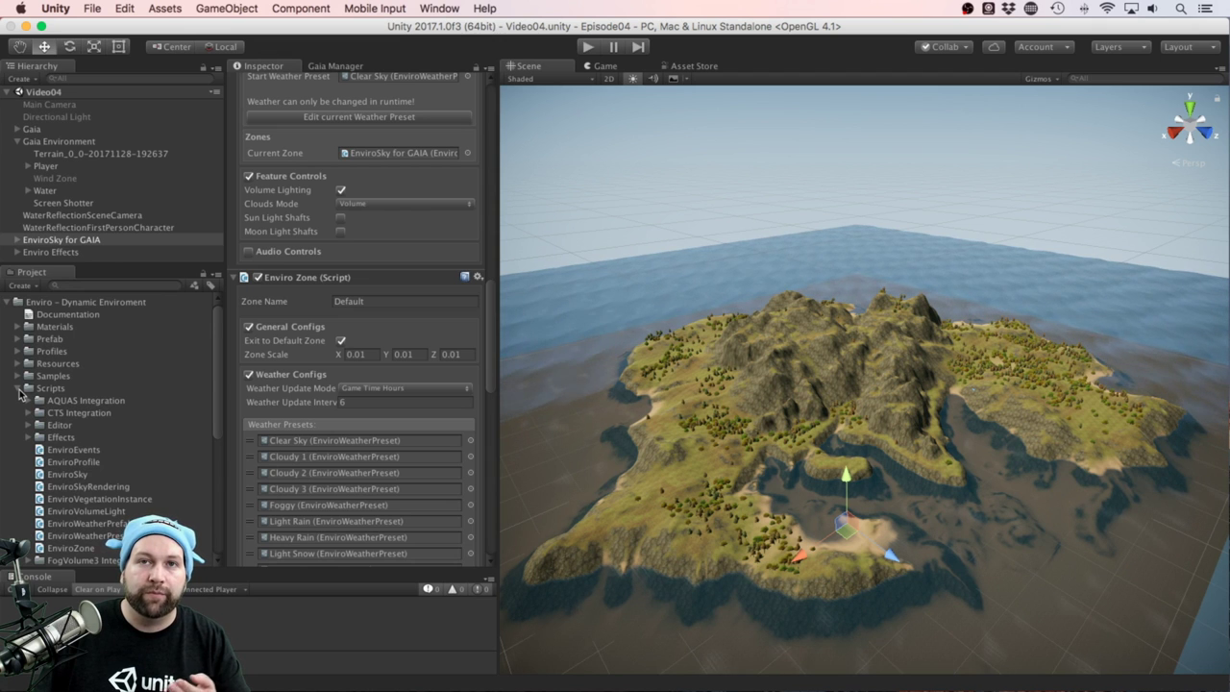
scroll(19, 393, down, 3)
scroll(29, 386, up, 3)
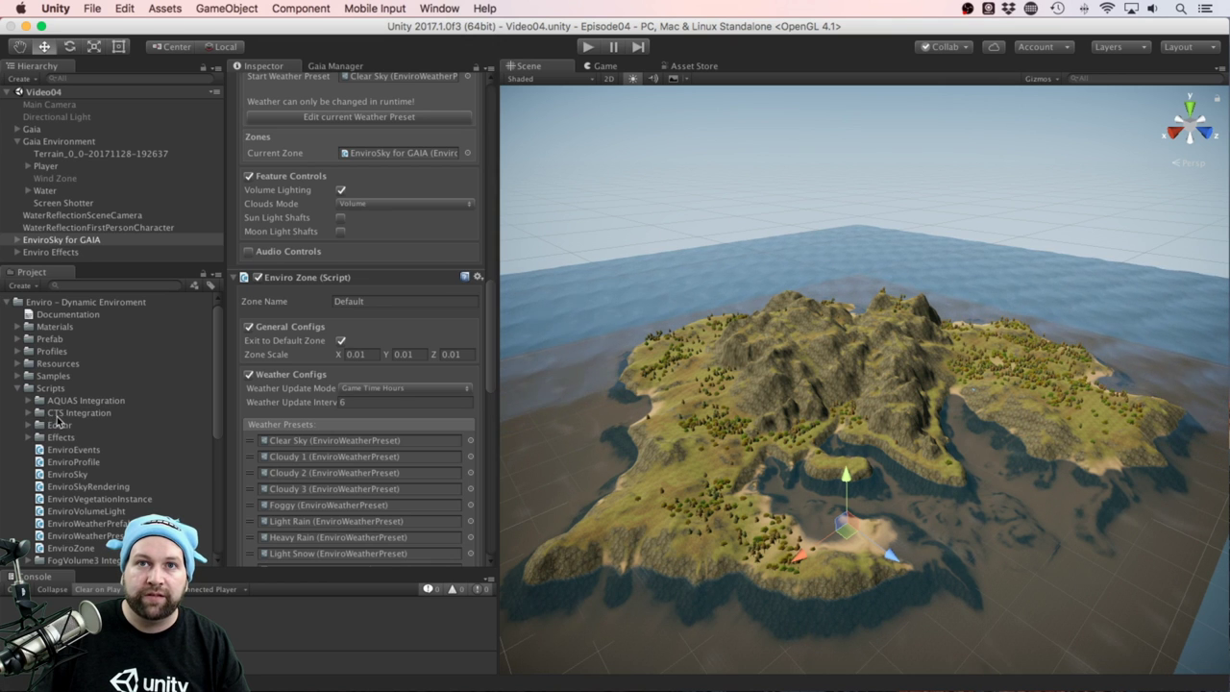
scroll(84, 421, down, 6)
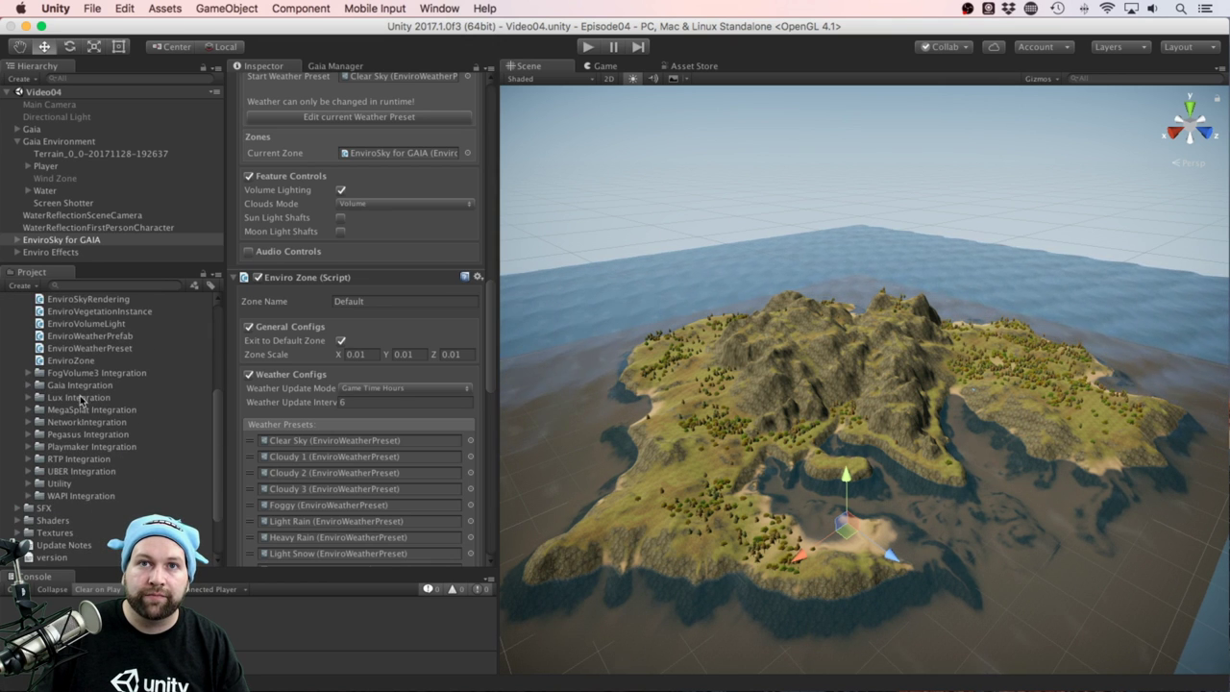